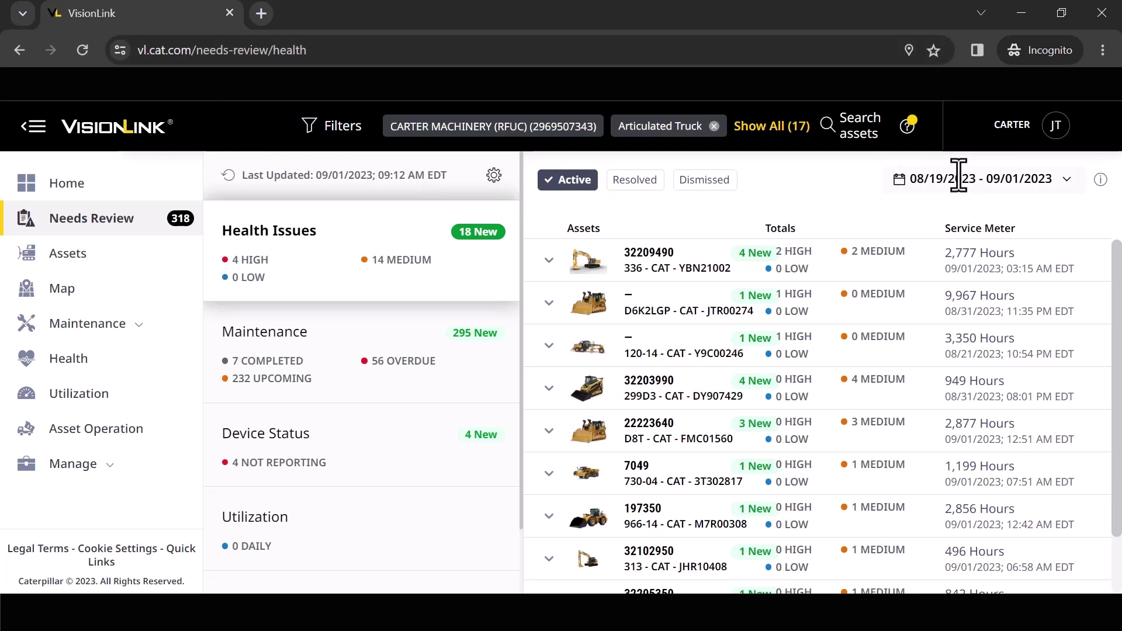
Open Preferences from the account menu and review the asset label, location and time zone options
{"action": "left_click", "coordinate": [1039, 136]}
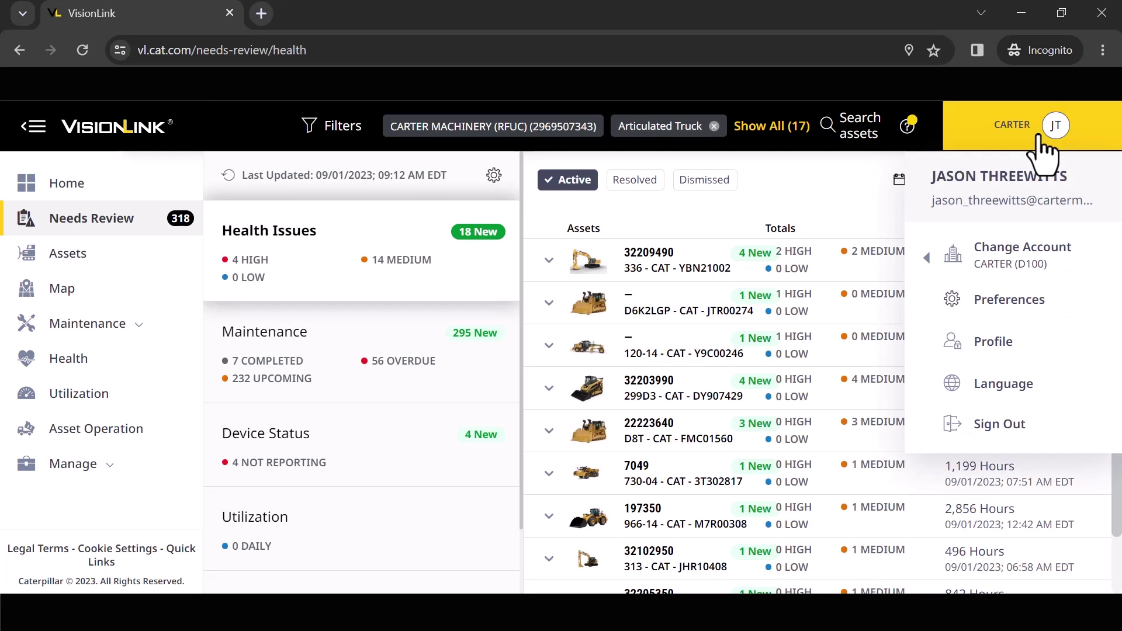
{"action": "left_click", "coordinate": [1011, 302]}
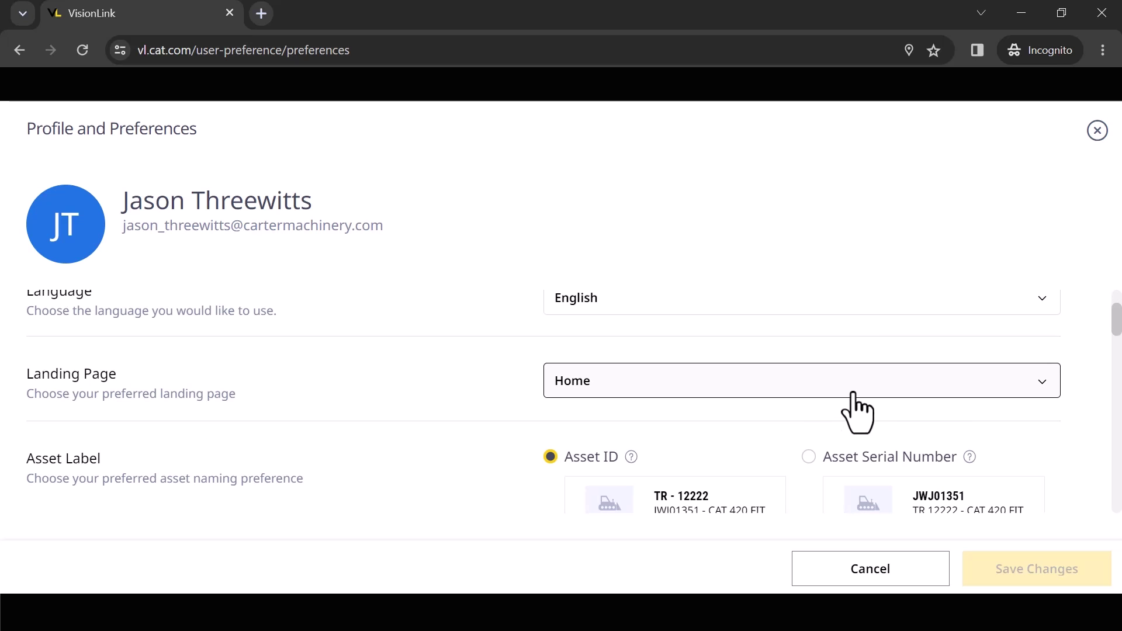
{"action": "scroll", "coordinate": [858, 412], "scroll_direction": "down", "scroll_amount": 1}
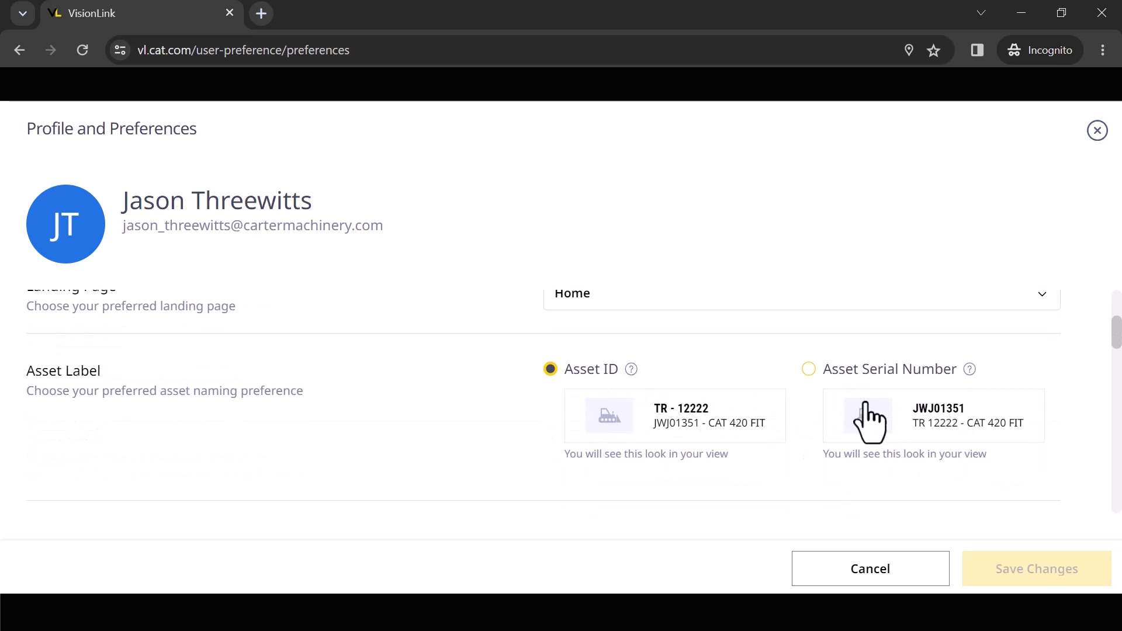
{"action": "scroll", "coordinate": [692, 430], "scroll_direction": "down", "scroll_amount": 3}
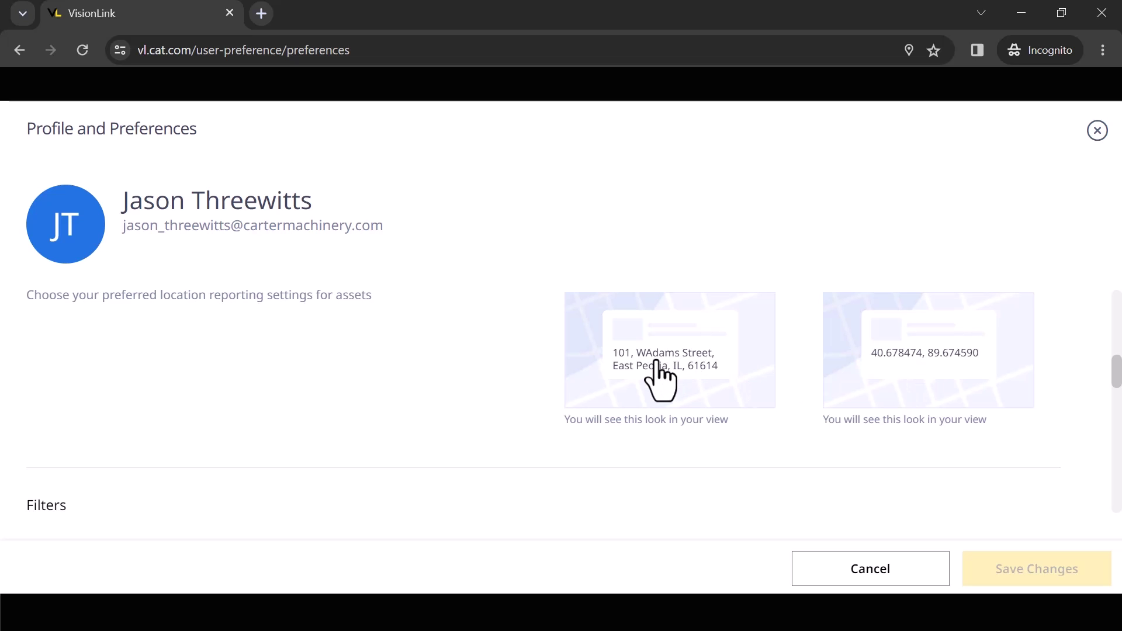
{"action": "scroll", "coordinate": [659, 380], "scroll_direction": "down", "scroll_amount": 3}
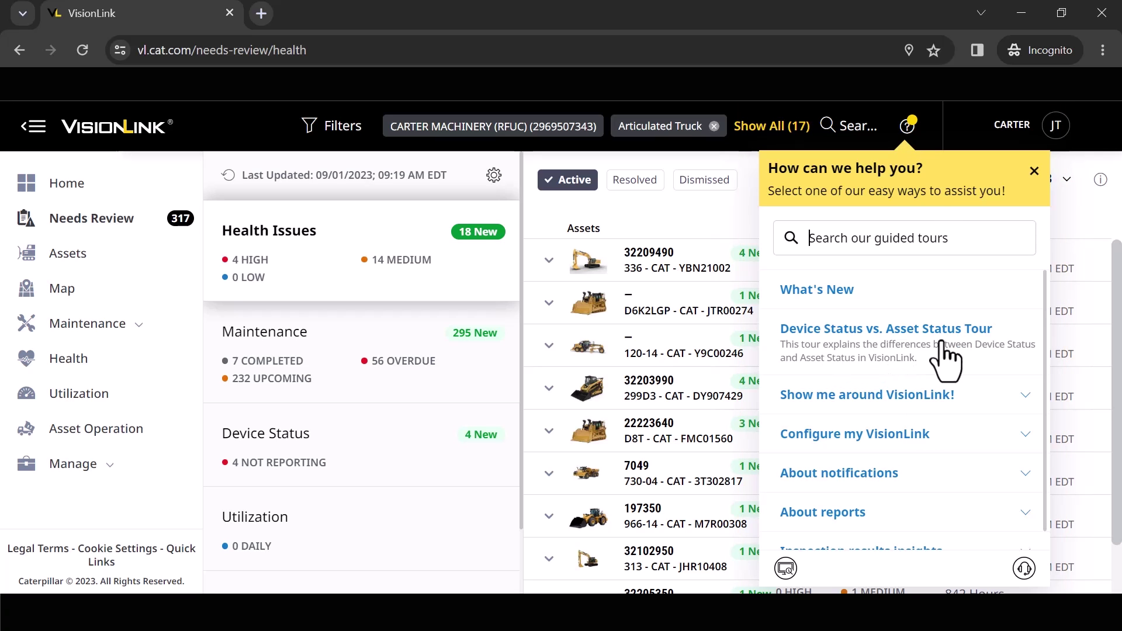
Expand 'Show me around VisionLink!' and launch the Navigate VisionLink Tour
{"action": "left_click", "coordinate": [1024, 400]}
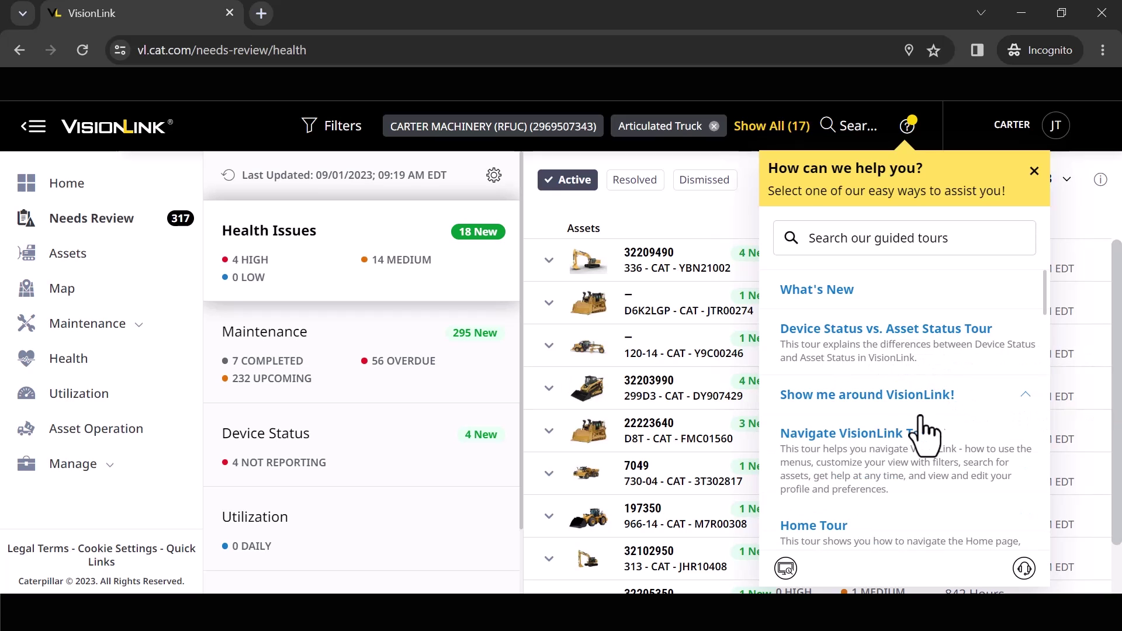
{"action": "left_click", "coordinate": [863, 446]}
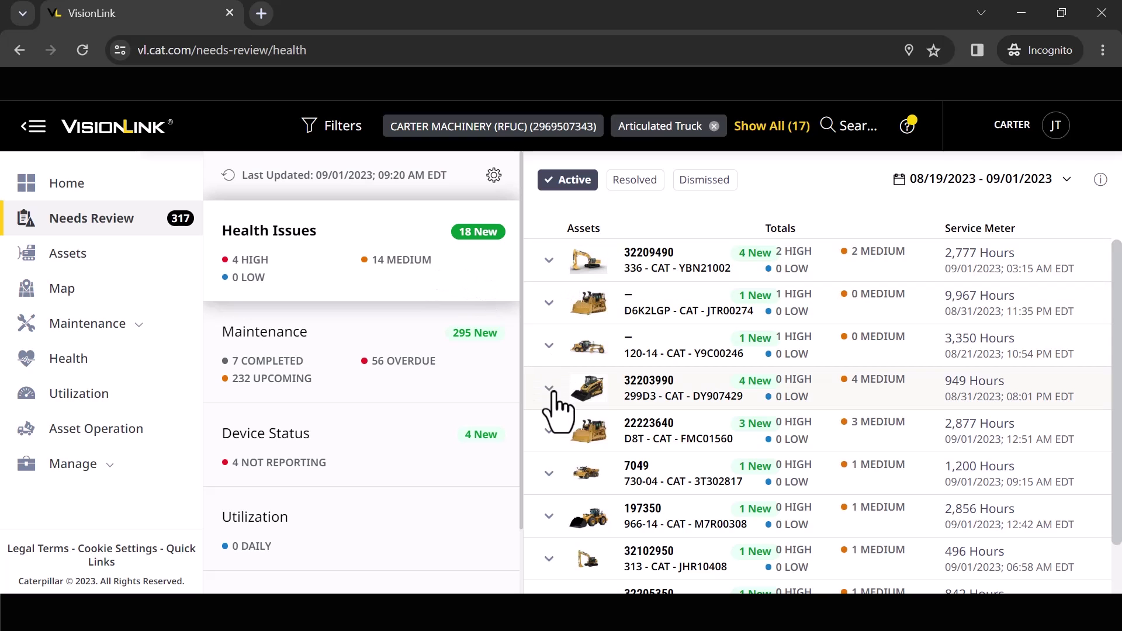
Expand asset 197350's health issue details in the Needs Review list
{"action": "left_click", "coordinate": [548, 517]}
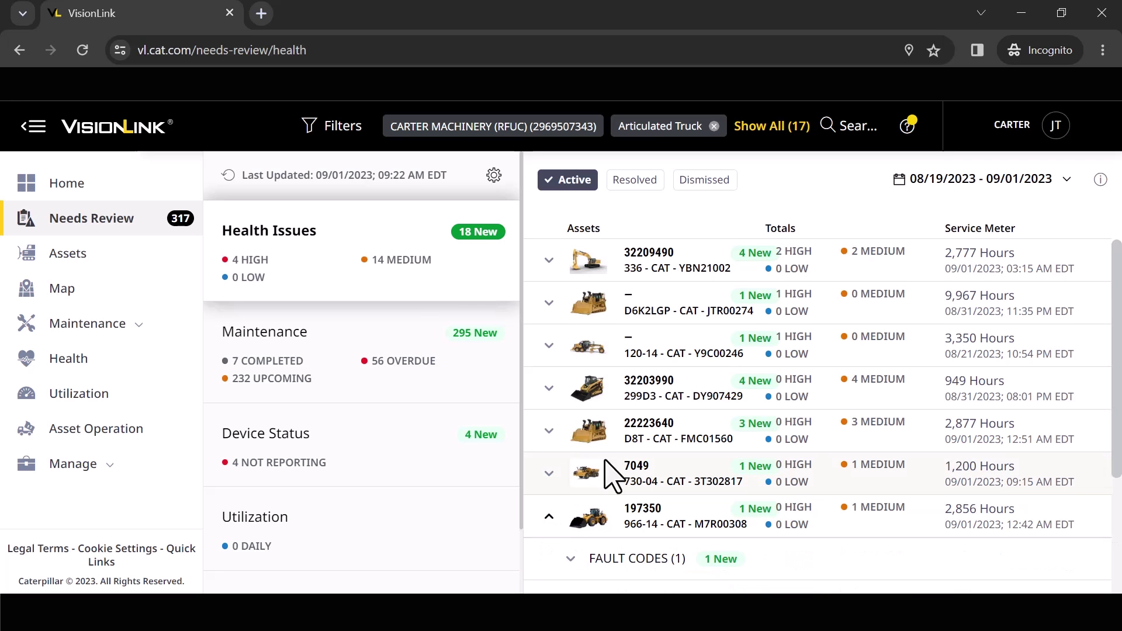
Show asset 197350's one fault code and bring up its actions menu
{"action": "scroll", "coordinate": [608, 473], "scroll_direction": "down", "scroll_amount": 3}
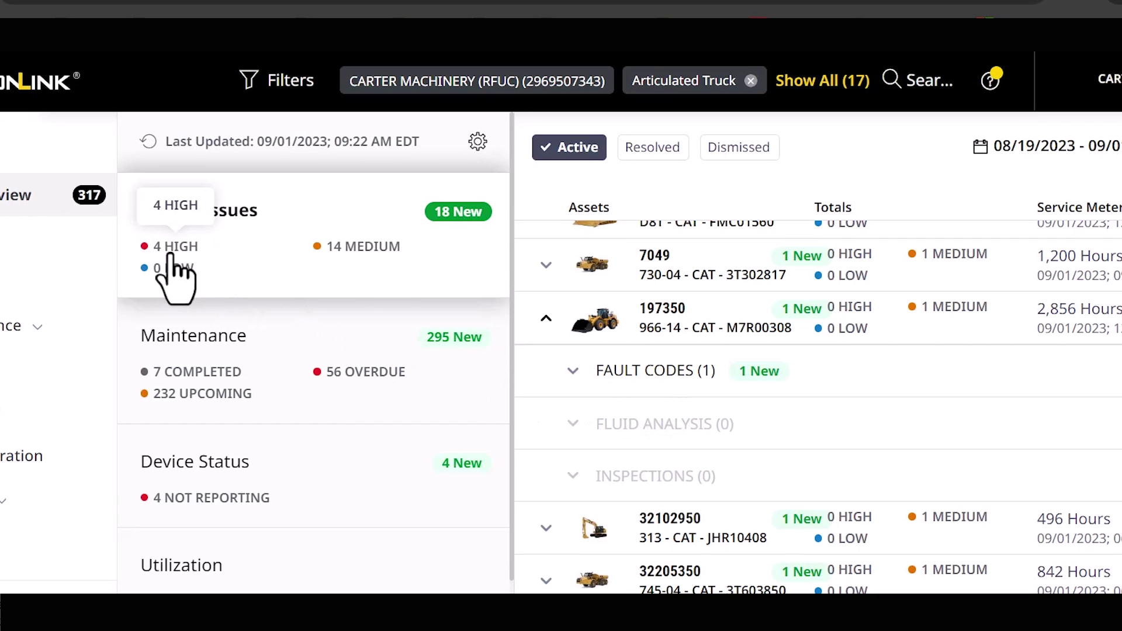
{"action": "left_click", "coordinate": [567, 372]}
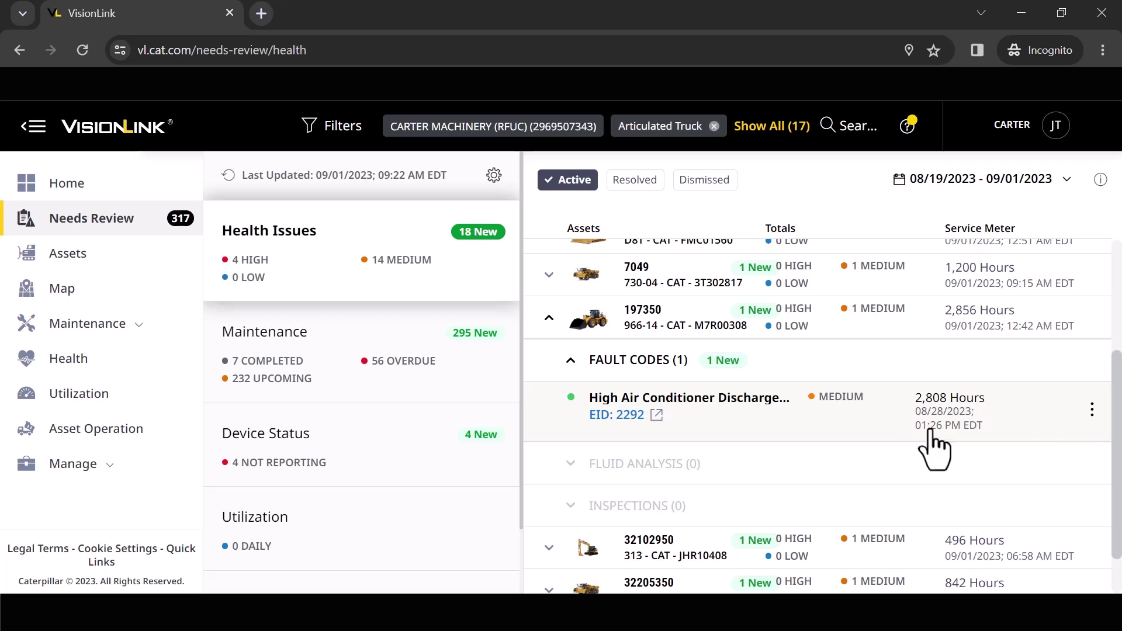
{"action": "left_click", "coordinate": [1092, 410]}
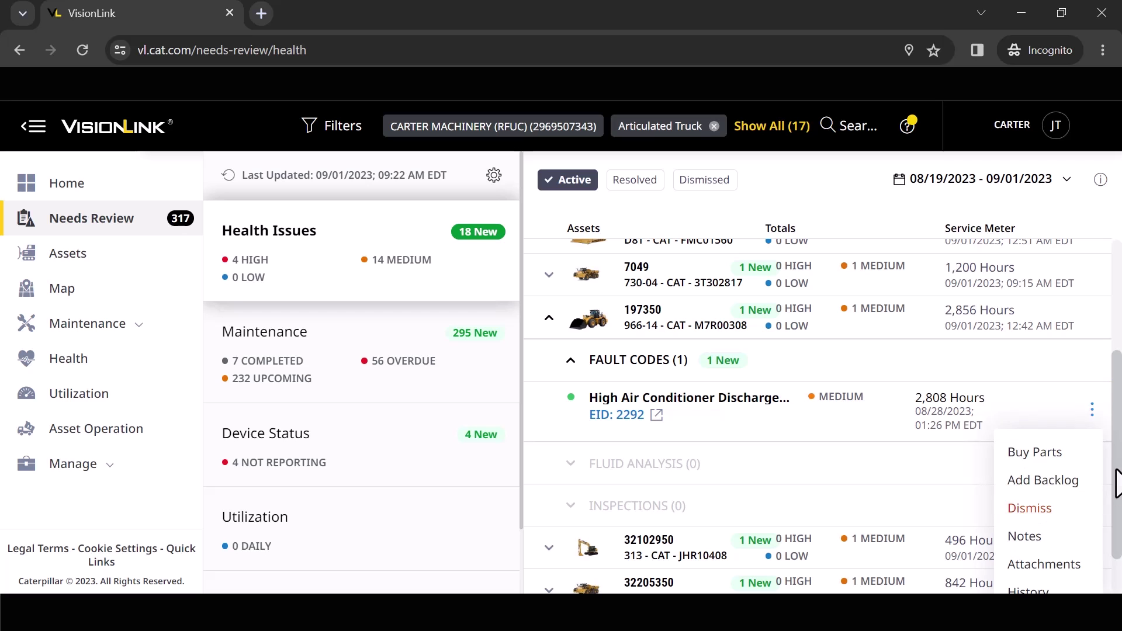
Reopen the fault's actions (Buy Parts, Add Backlog, Dismiss, Notes, Attachments, History), then dismiss them
{"action": "left_click", "coordinate": [1118, 549]}
{"action": "scroll", "coordinate": [1105, 467], "scroll_direction": "down", "scroll_amount": 1}
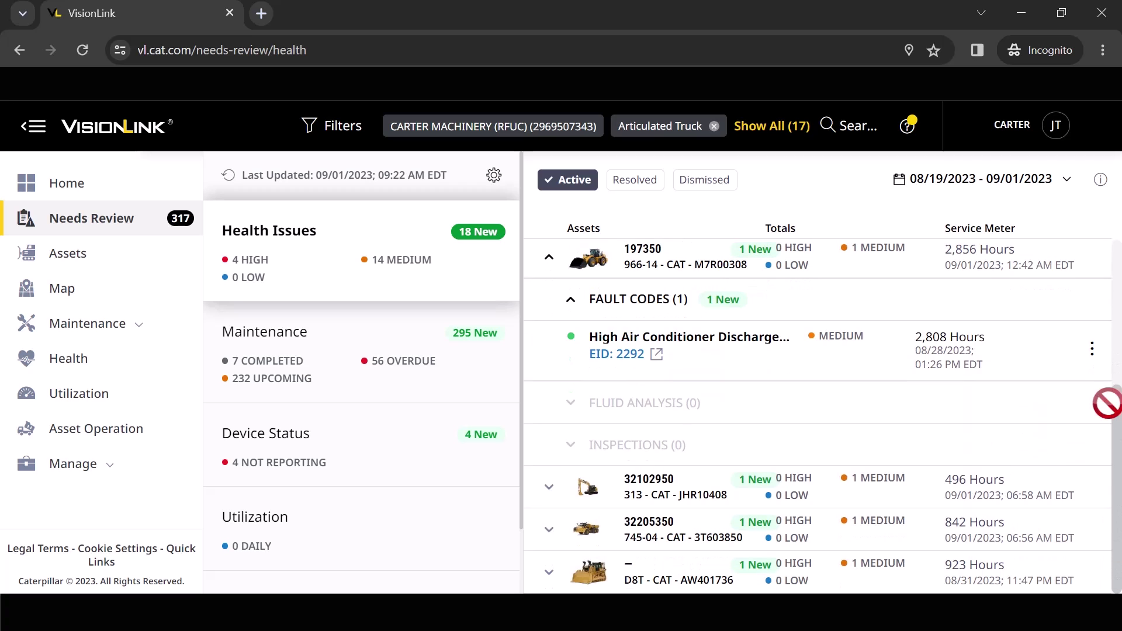
{"action": "left_click", "coordinate": [1091, 352]}
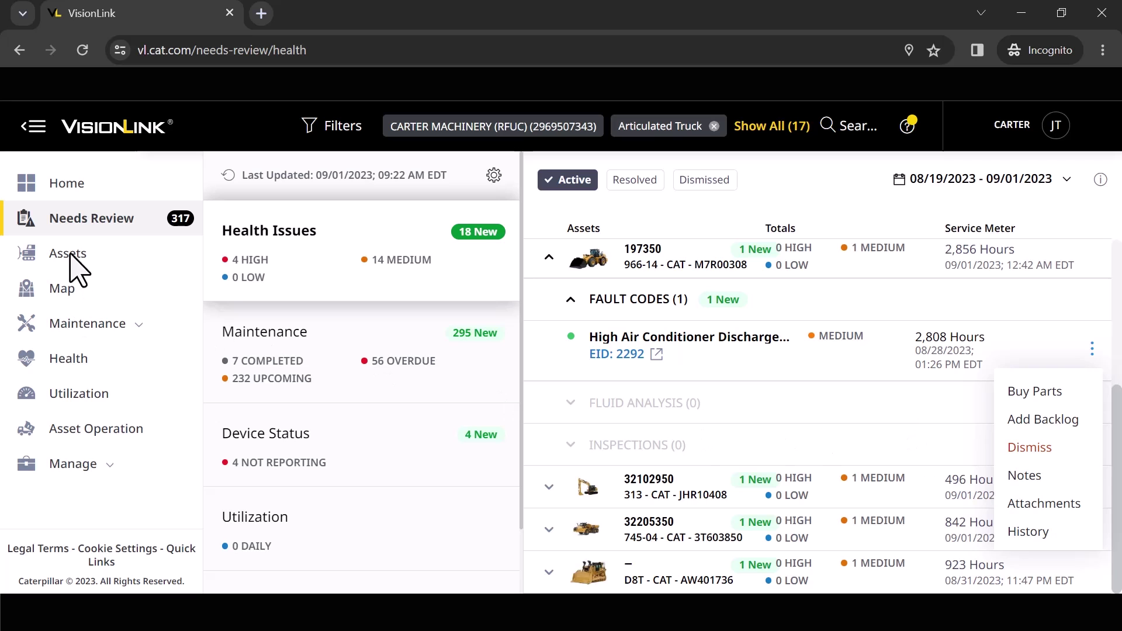
{"action": "left_click", "coordinate": [78, 270]}
Go to the Assets list and open the D6TVP asset RAD00835's details
{"action": "left_click", "coordinate": [70, 256]}
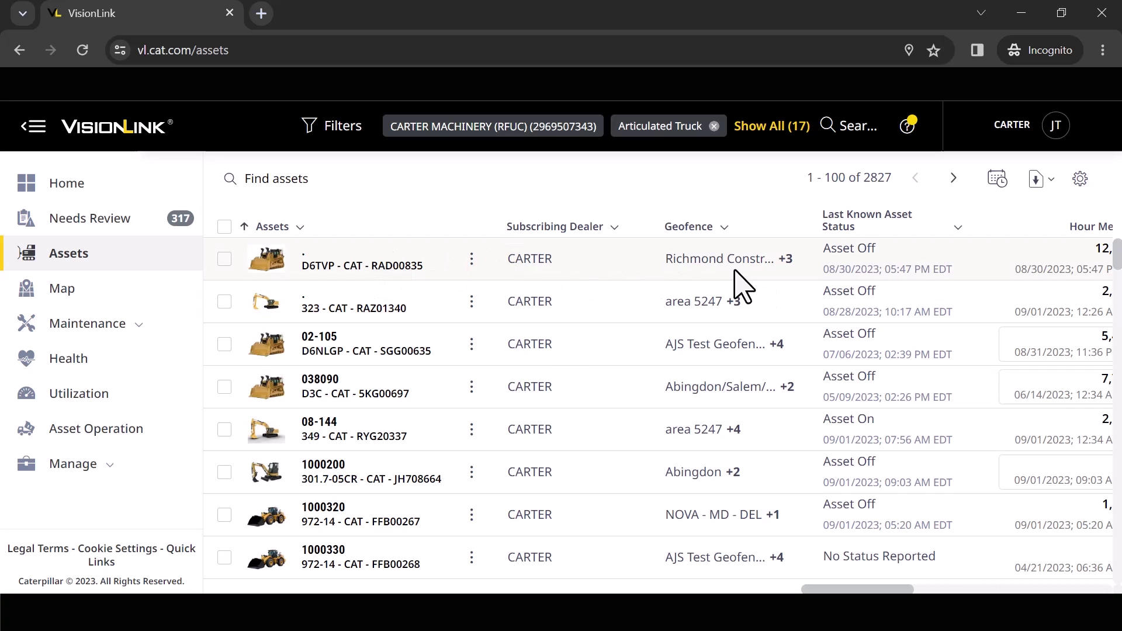
{"action": "left_click", "coordinate": [369, 266]}
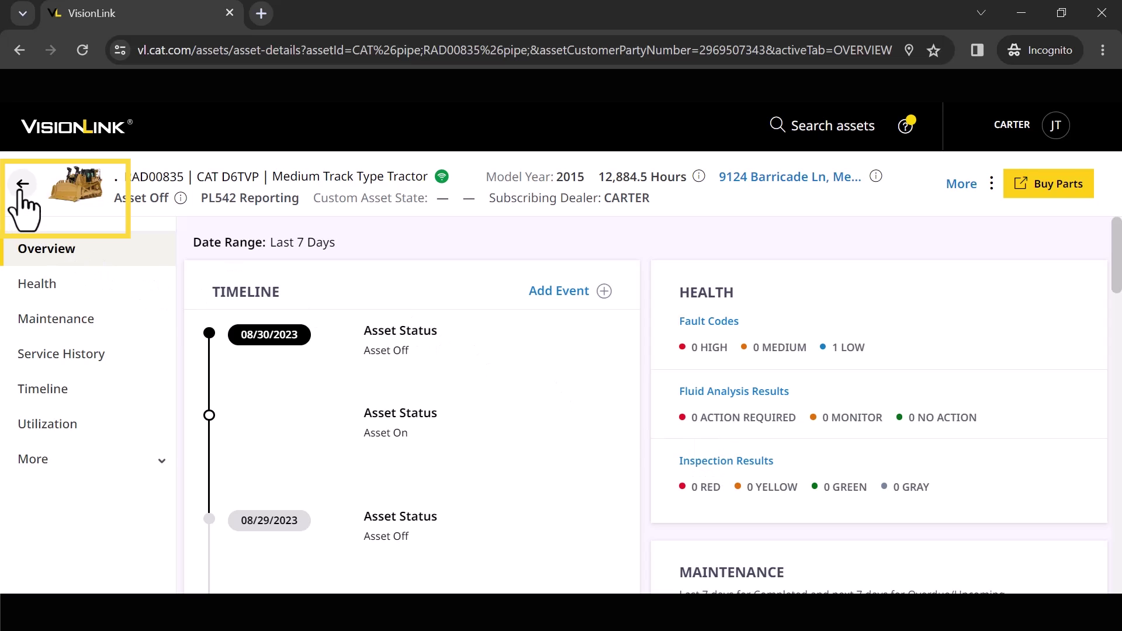
{"action": "left_click", "coordinate": [22, 186]}
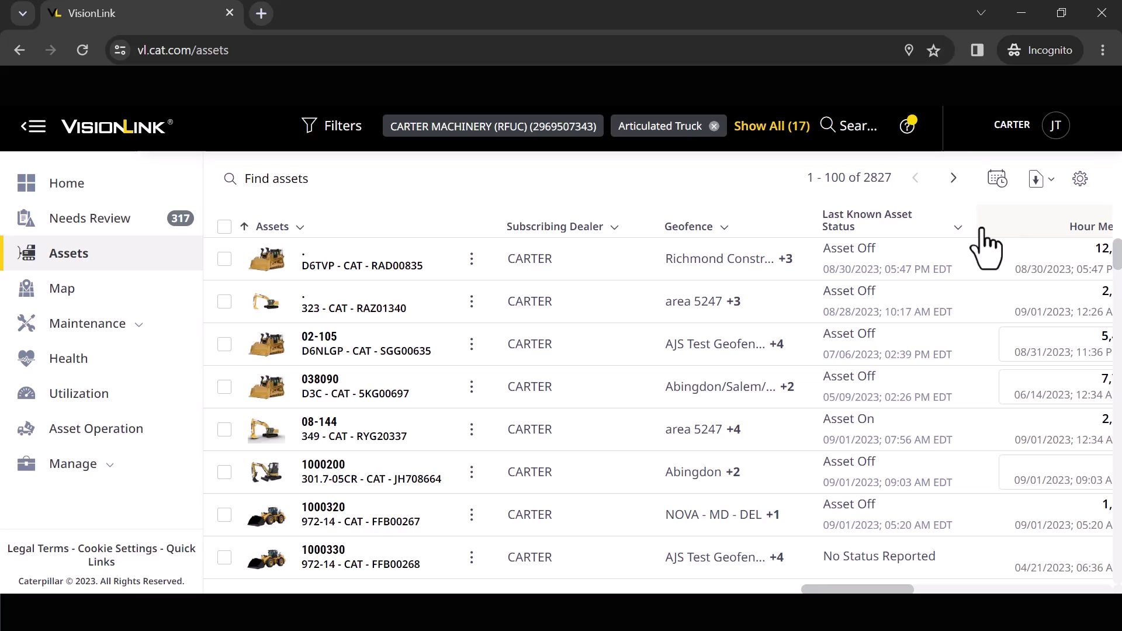
{"action": "left_click", "coordinate": [998, 180]}
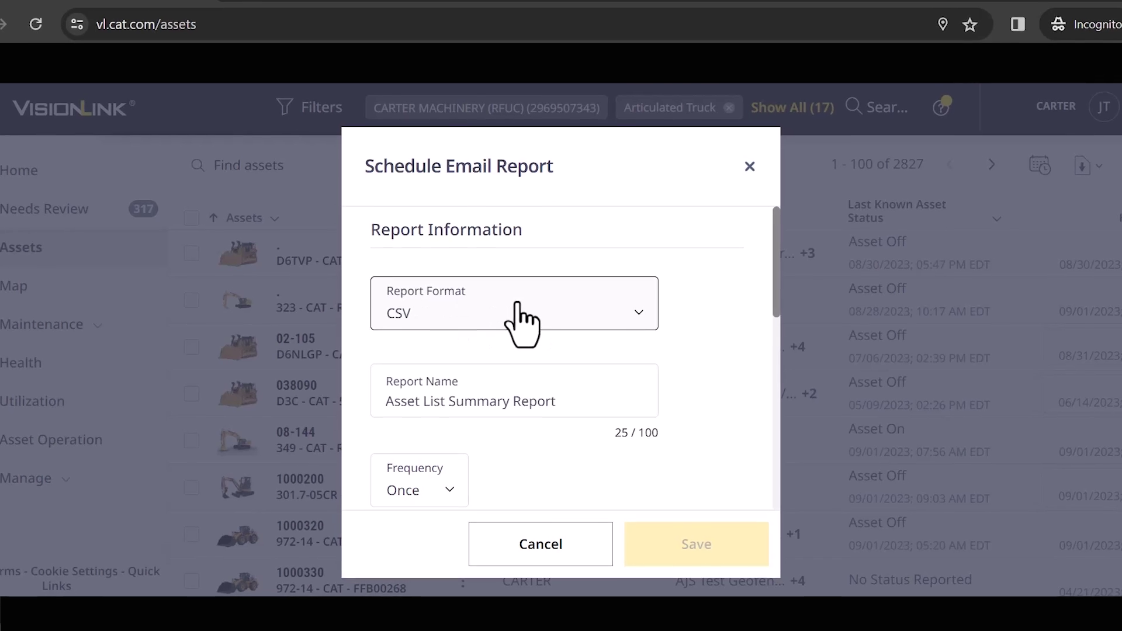
Set the Asset List Summary Report frequency to Weekly and scroll down to the email fields
{"action": "scroll", "coordinate": [580, 325], "scroll_direction": "down", "scroll_amount": 3}
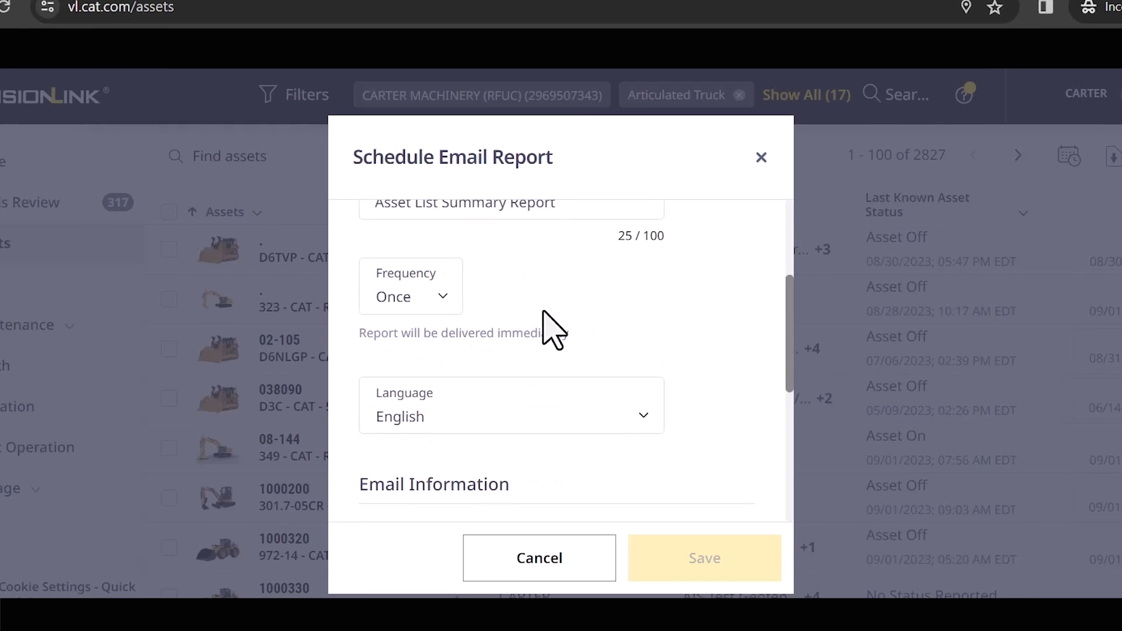
{"action": "left_click", "coordinate": [449, 301]}
{"action": "left_click", "coordinate": [412, 418]}
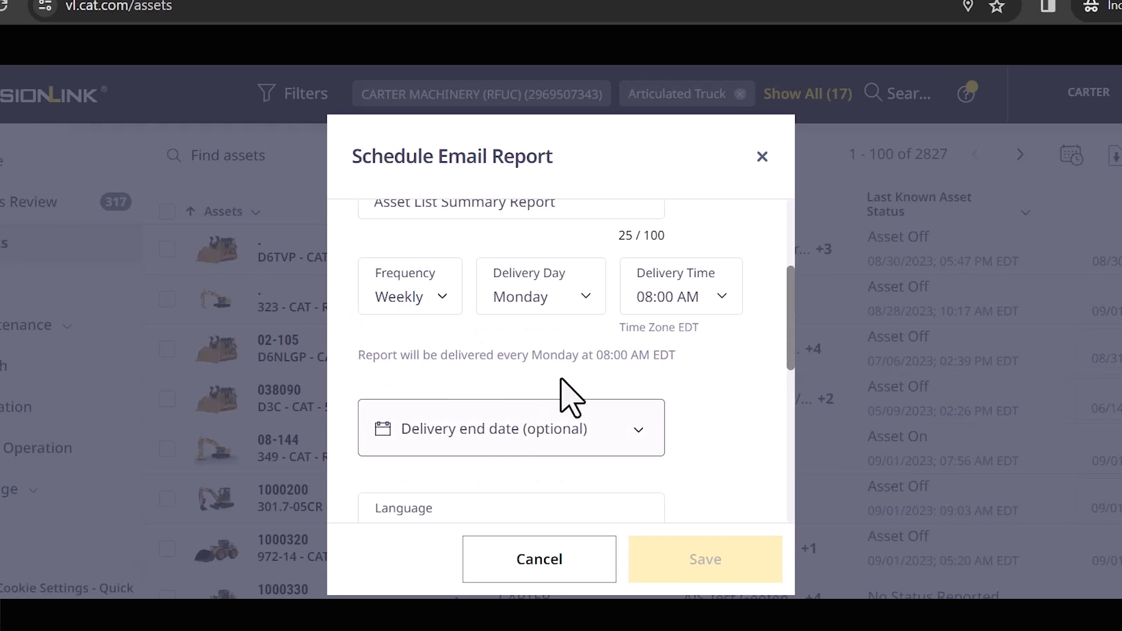
{"action": "scroll", "coordinate": [602, 350], "scroll_direction": "down", "scroll_amount": 2}
{"action": "scroll", "coordinate": [608, 307], "scroll_direction": "up", "scroll_amount": 2}
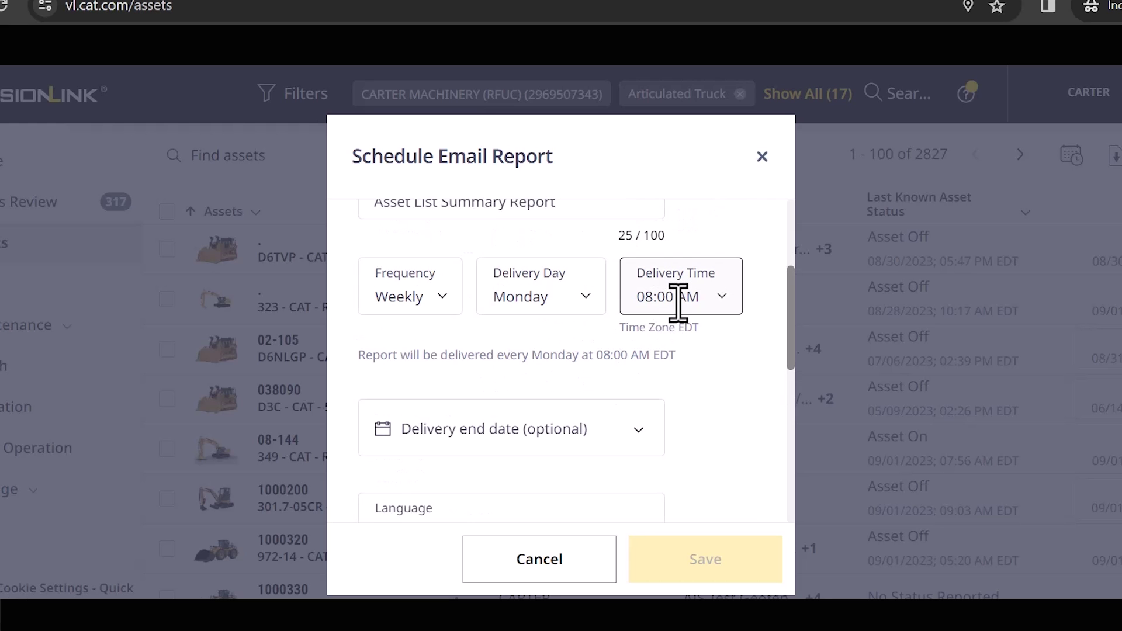
{"action": "scroll", "coordinate": [682, 340], "scroll_direction": "down", "scroll_amount": 2}
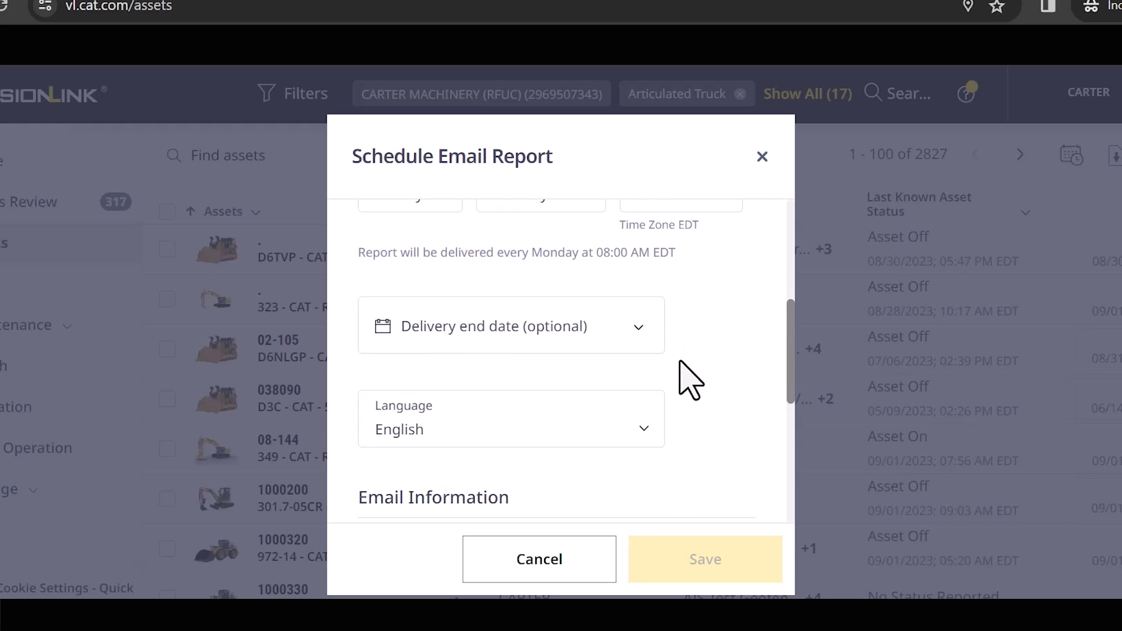
{"action": "scroll", "coordinate": [684, 374], "scroll_direction": "down", "scroll_amount": 2}
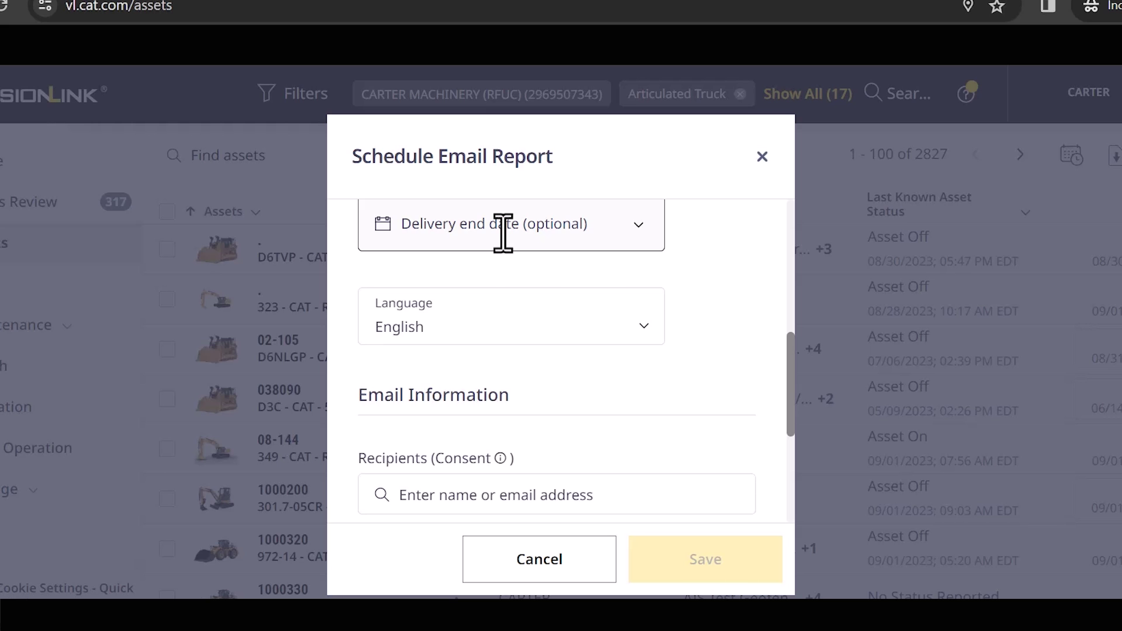
{"action": "scroll", "coordinate": [505, 240], "scroll_direction": "down", "scroll_amount": 3}
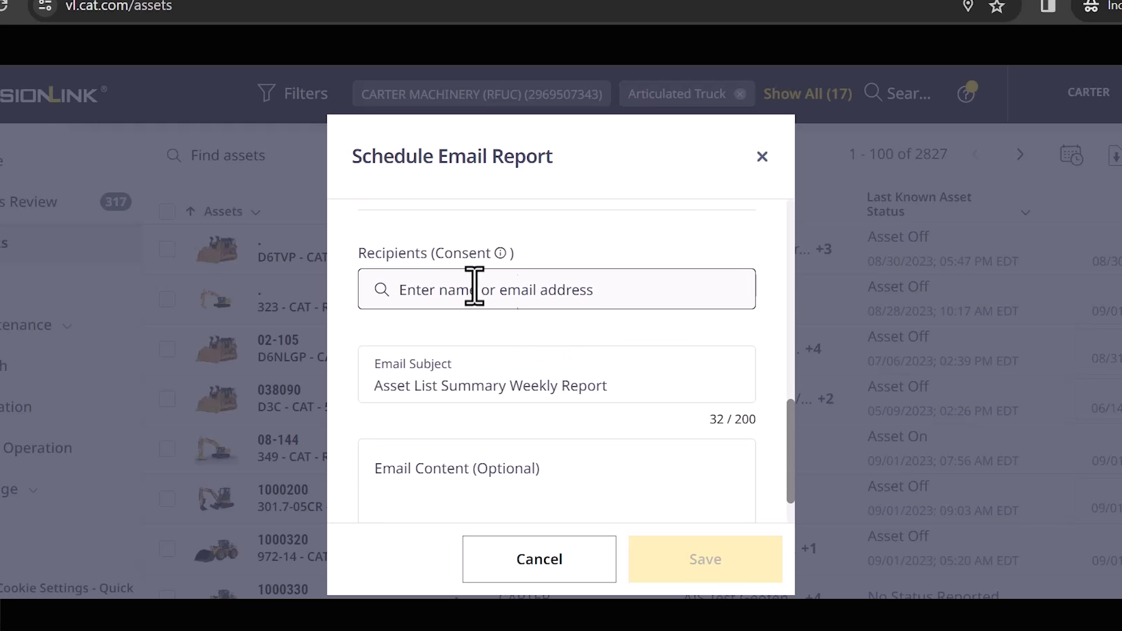
{"action": "scroll", "coordinate": [498, 358], "scroll_direction": "down", "scroll_amount": 1}
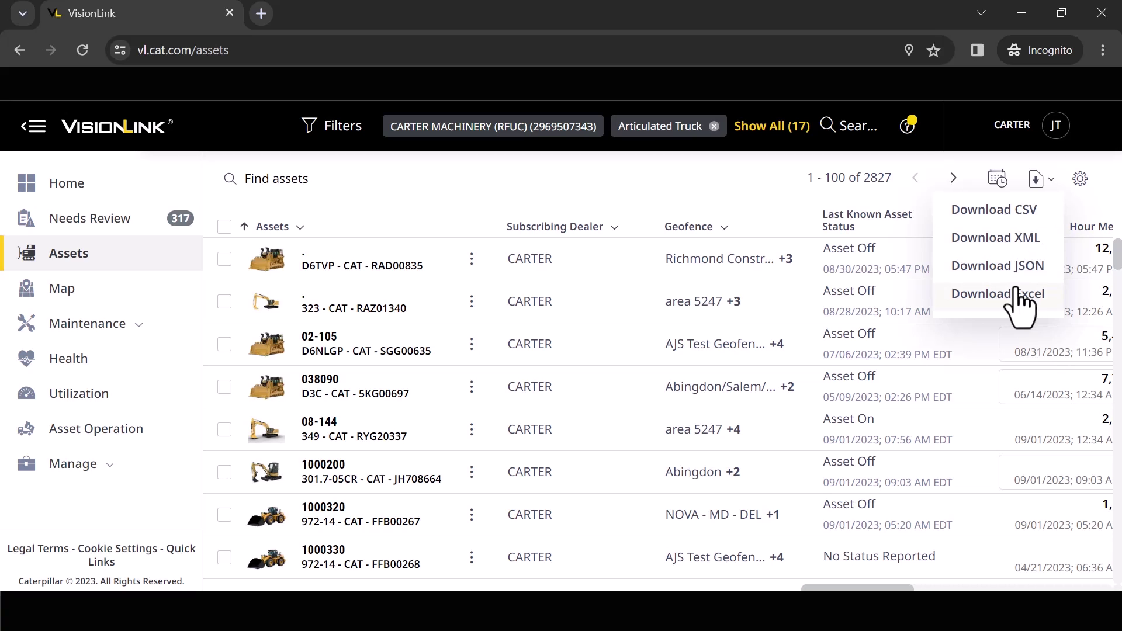
Close the CSV/XML/JSON/Excel download list and open the asset search box
{"action": "left_click", "coordinate": [1037, 180]}
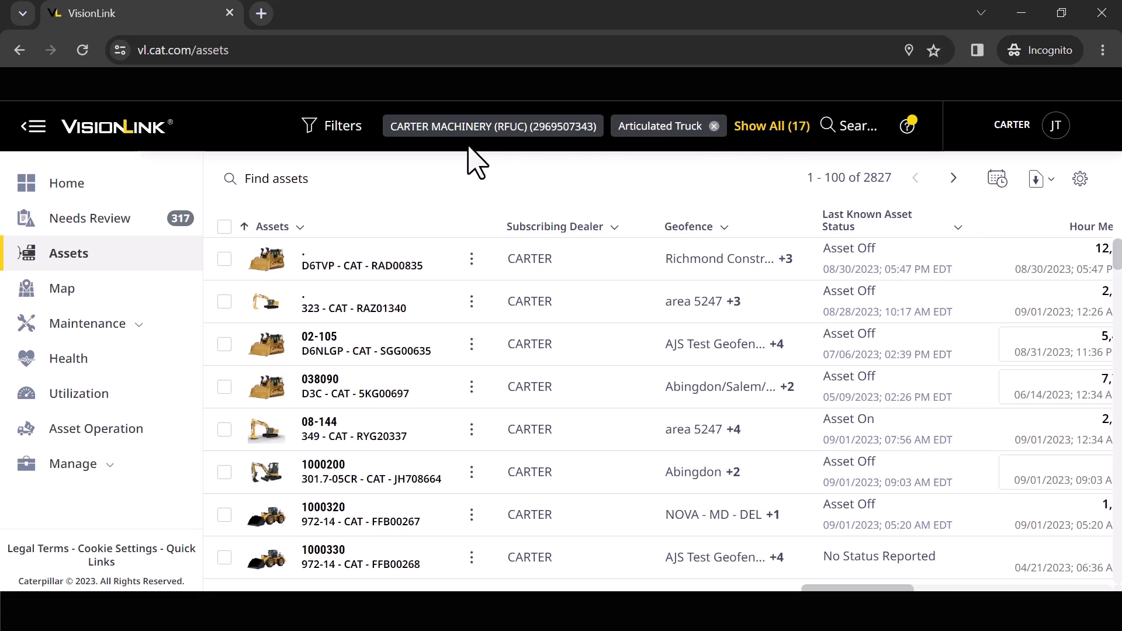
{"action": "left_click", "coordinate": [845, 127]}
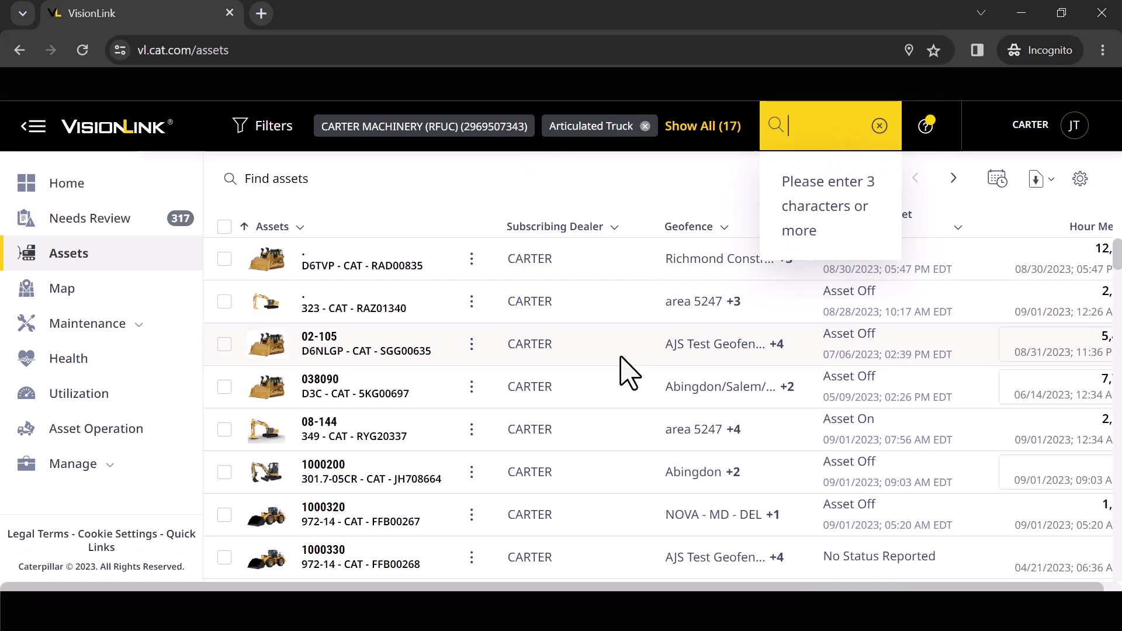
{"action": "type", "text": "rad"}
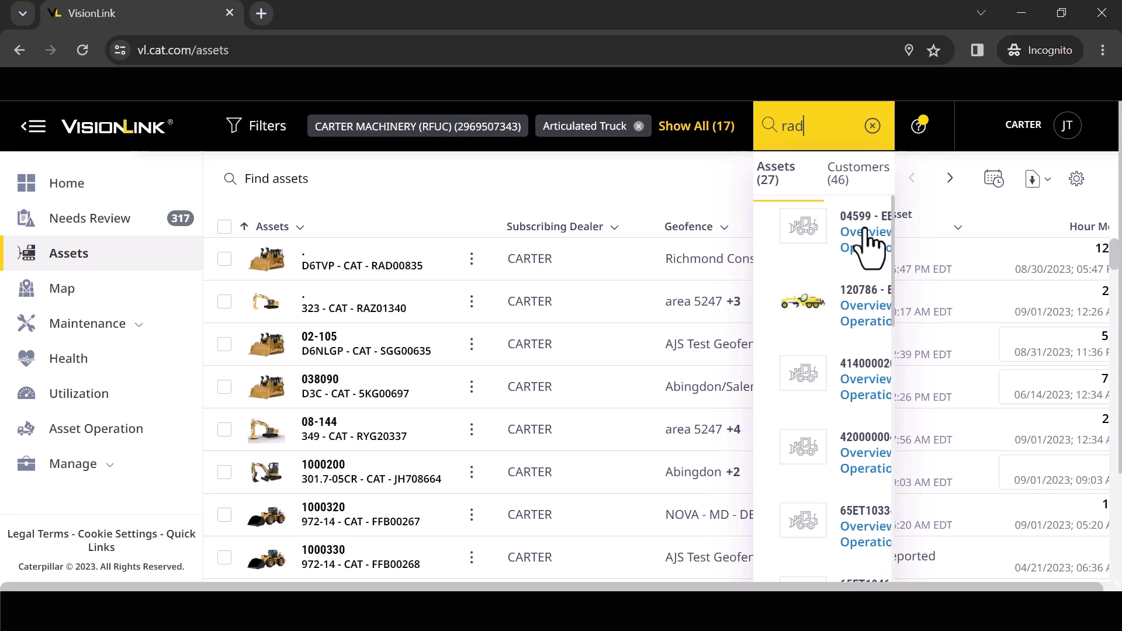
{"action": "key", "text": "BackSpace"}
{"action": "key", "text": "BackSpace"}
{"action": "key", "text": "BackSpace"}
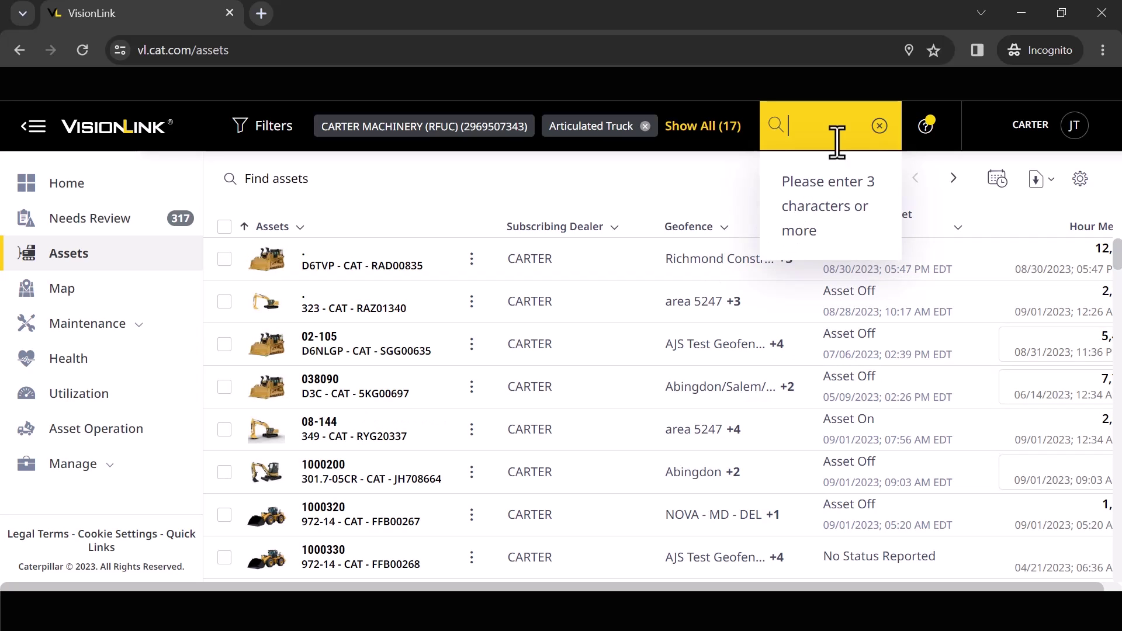
{"action": "left_click", "coordinate": [880, 126]}
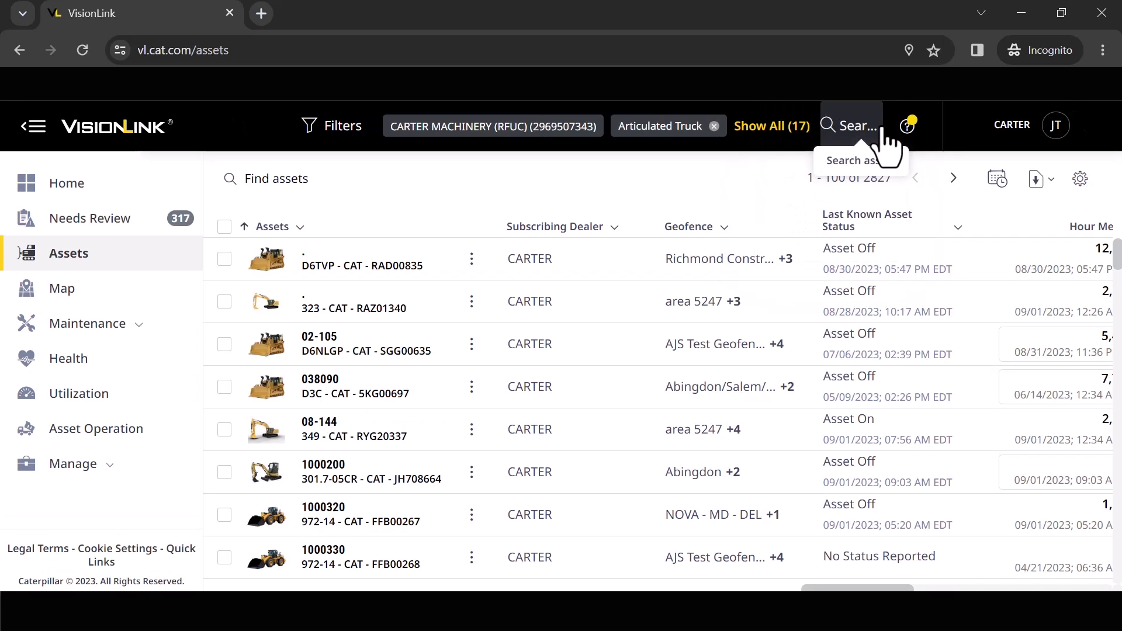
{"action": "left_click", "coordinate": [320, 128]}
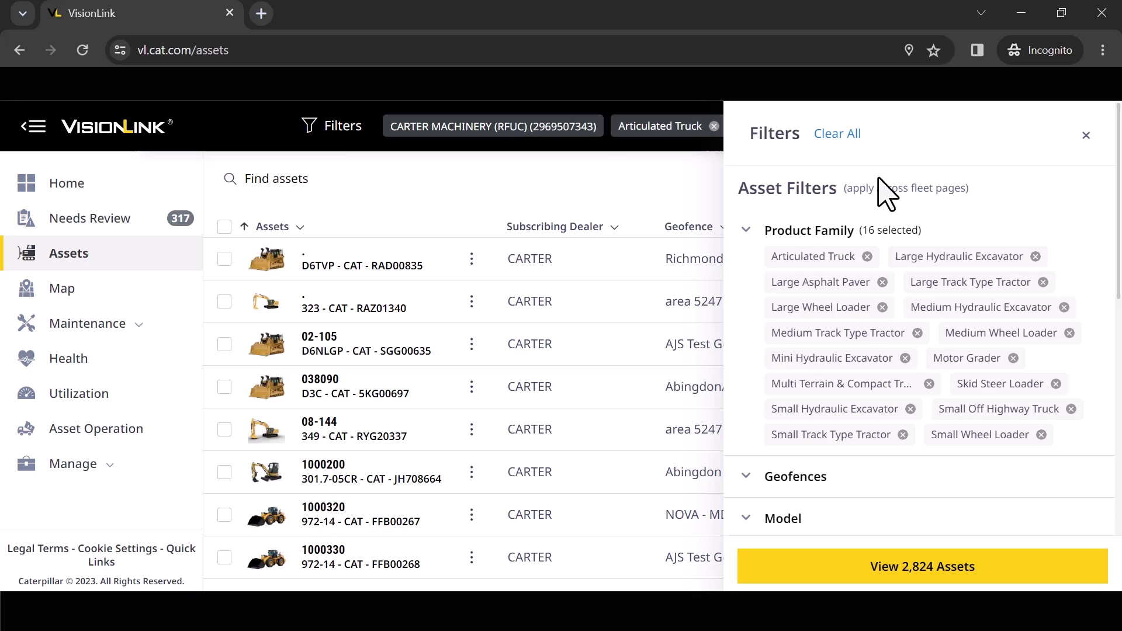
{"action": "left_click", "coordinate": [1086, 136]}
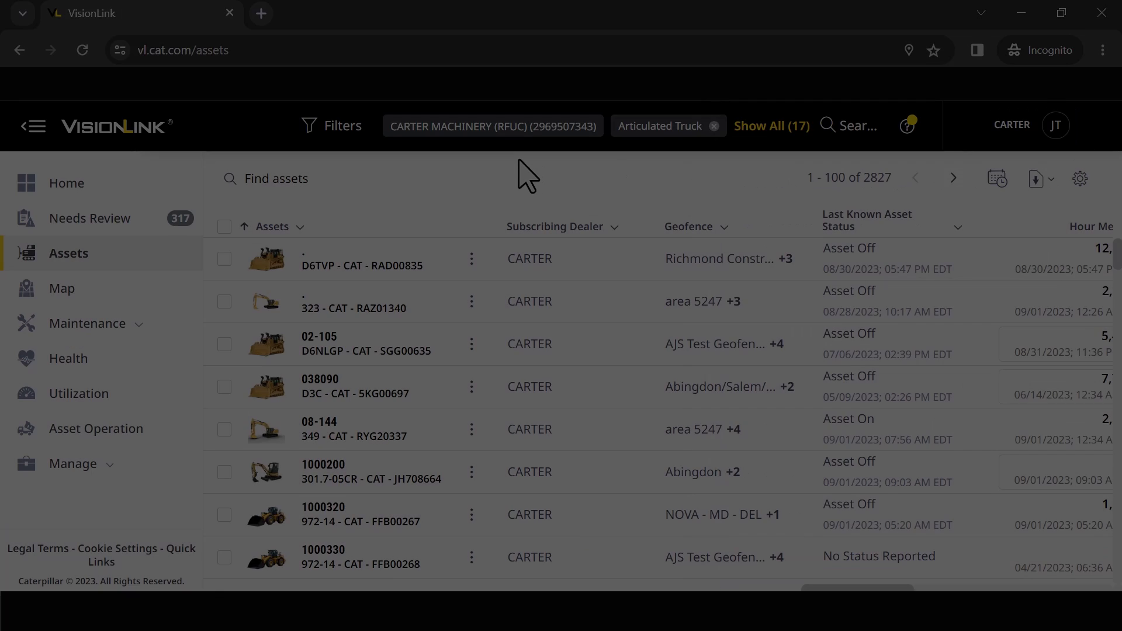